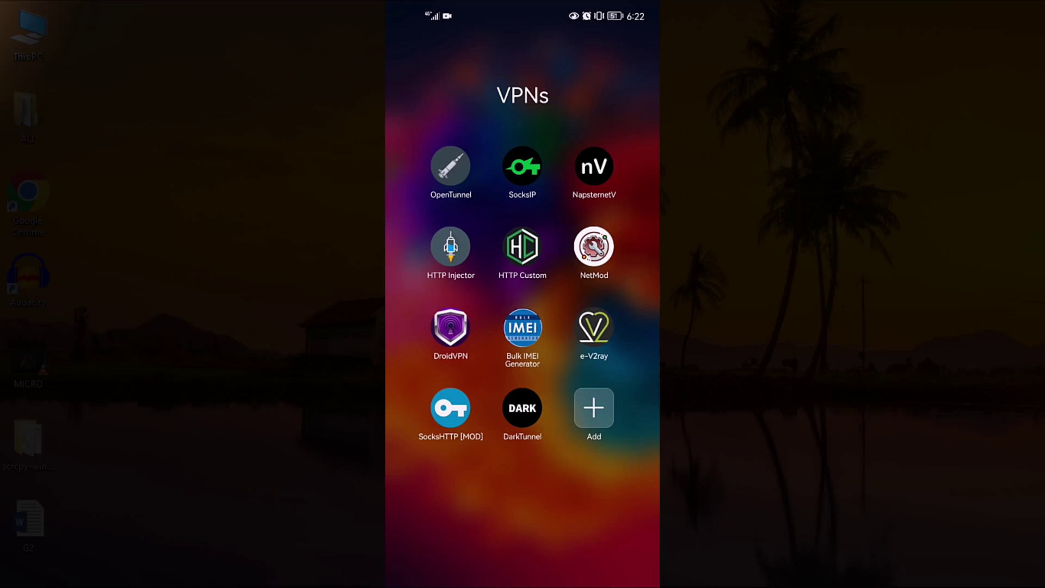
# - Turn on the phone's mobile data and connect NapsternetV's ssh VPN tunnel
pyautogui.moveTo(604, 9); pyautogui.dragTo(604, 109)
pyautogui.click(551, 315)
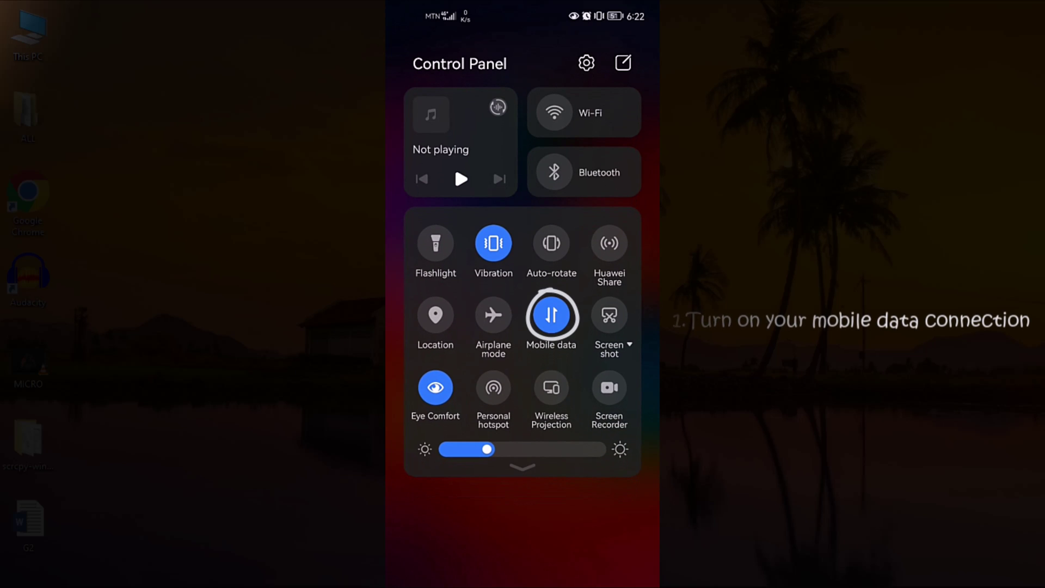
pyautogui.click(553, 524)
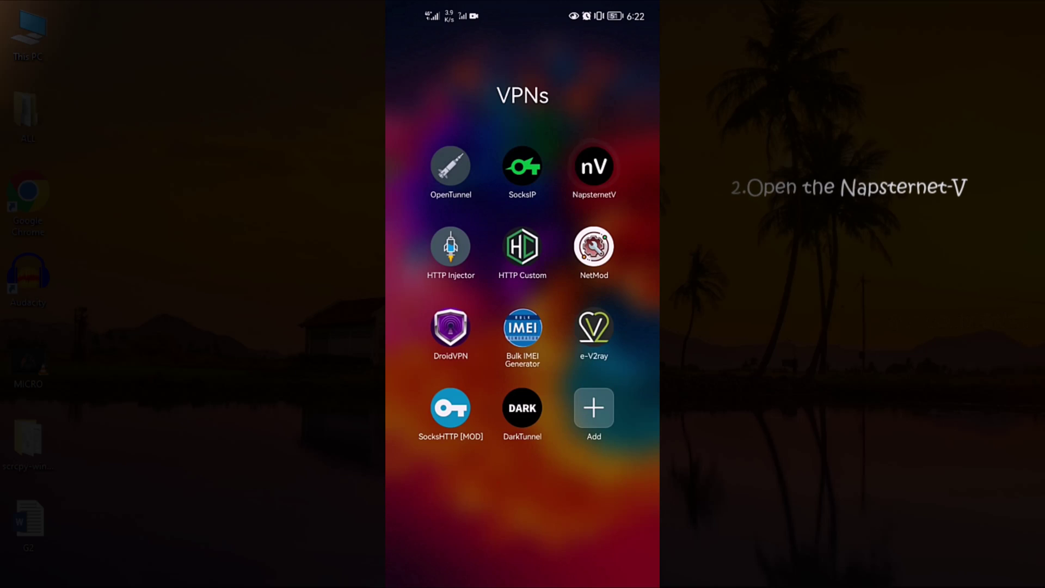
pyautogui.click(594, 166)
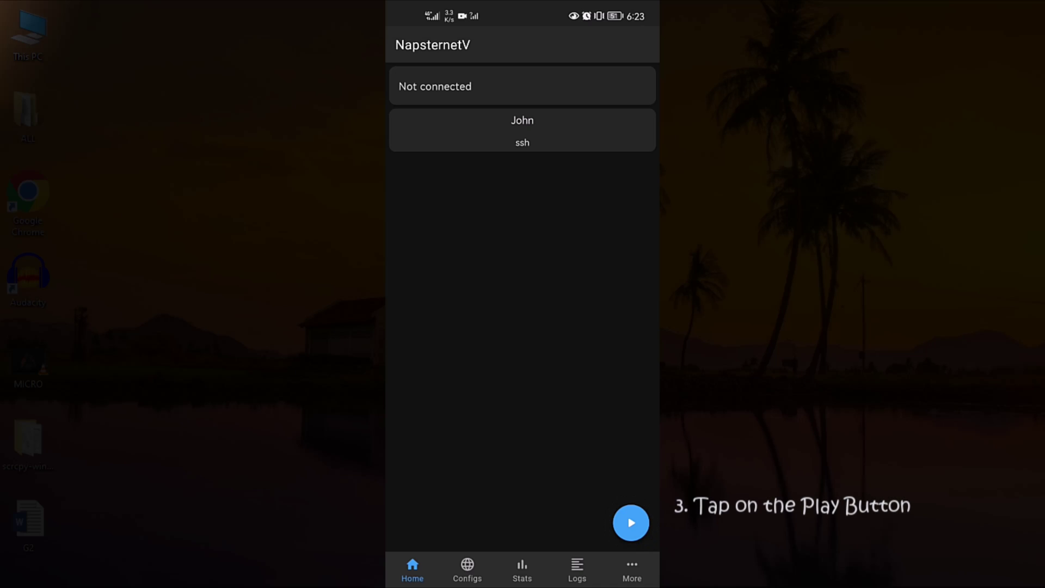
pyautogui.click(630, 523)
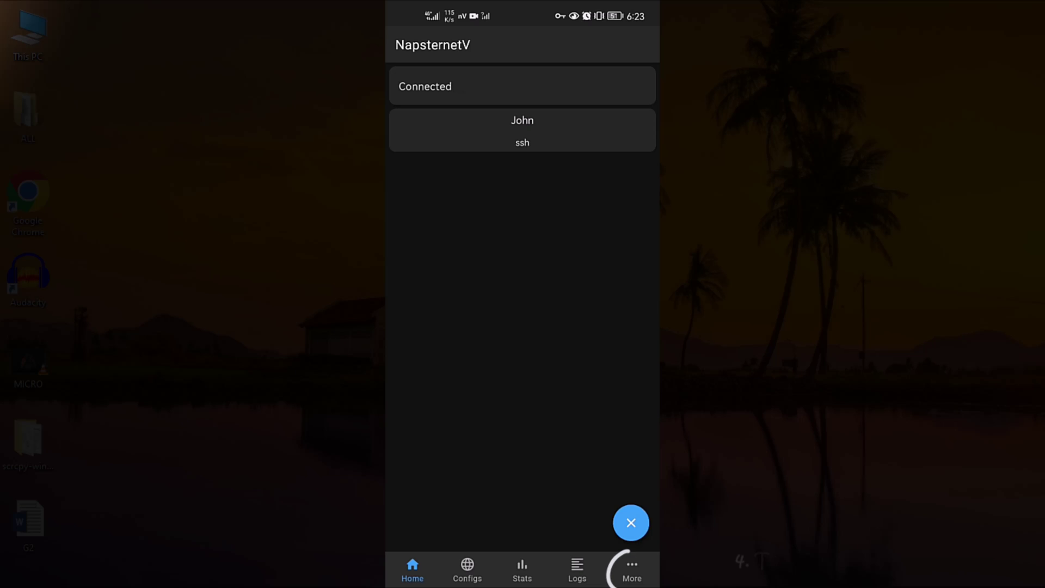
# - Show NapsternetV's tethering proxy details and switch on the phone's personal hotspot
pyautogui.click(632, 570)
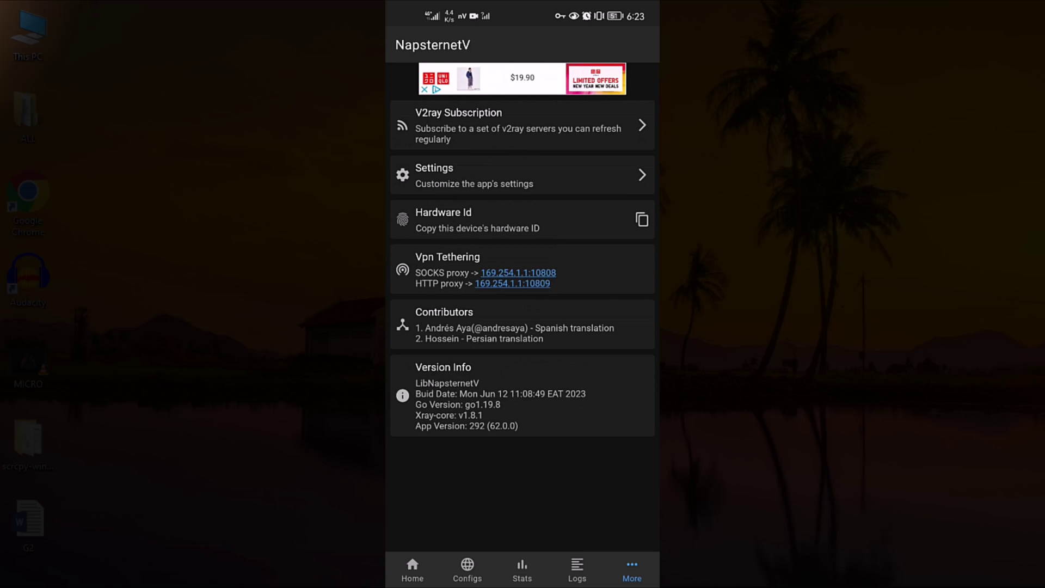
pyautogui.moveTo(626, 16); pyautogui.dragTo(621, 272)
pyautogui.click(493, 387)
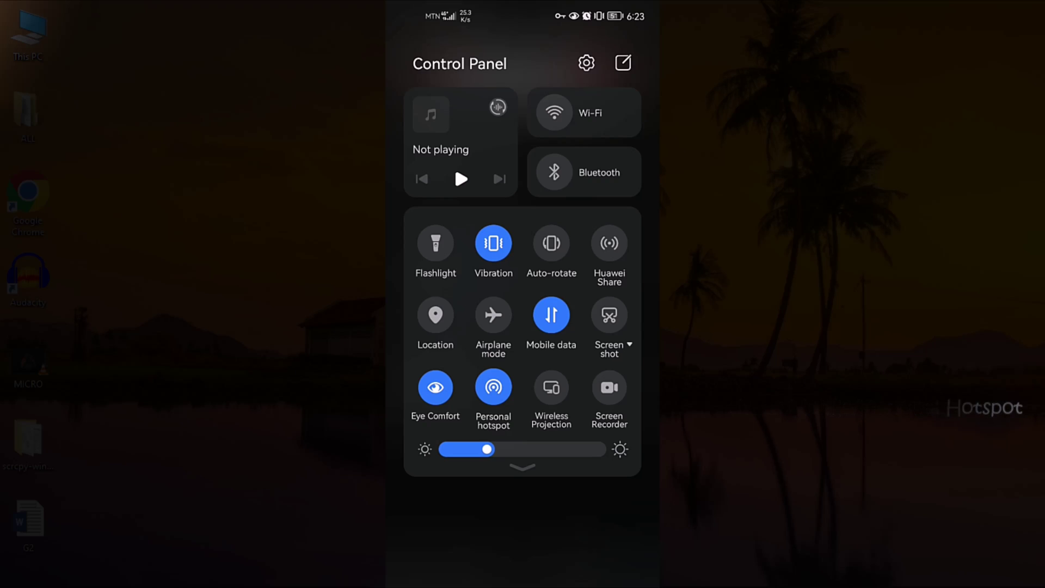
pyautogui.moveTo(454, 164); pyautogui.dragTo(453, 149)
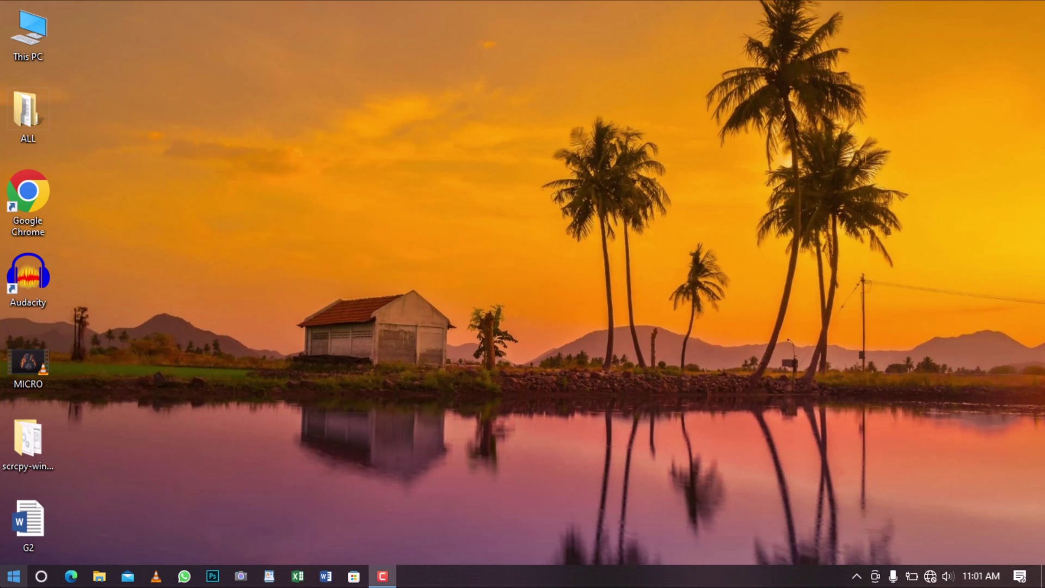
pyautogui.click(13, 576)
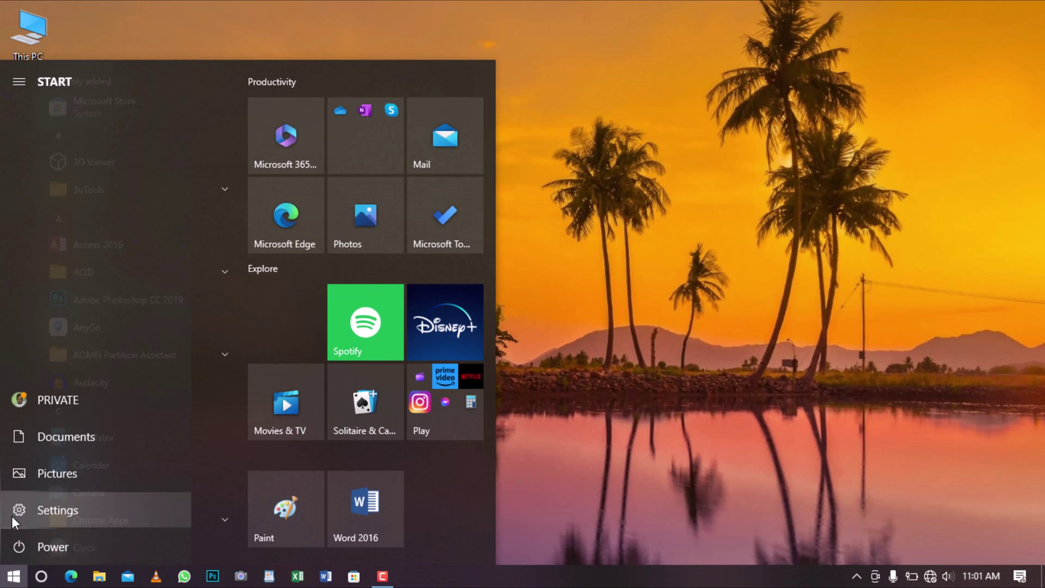
pyautogui.click(12, 517)
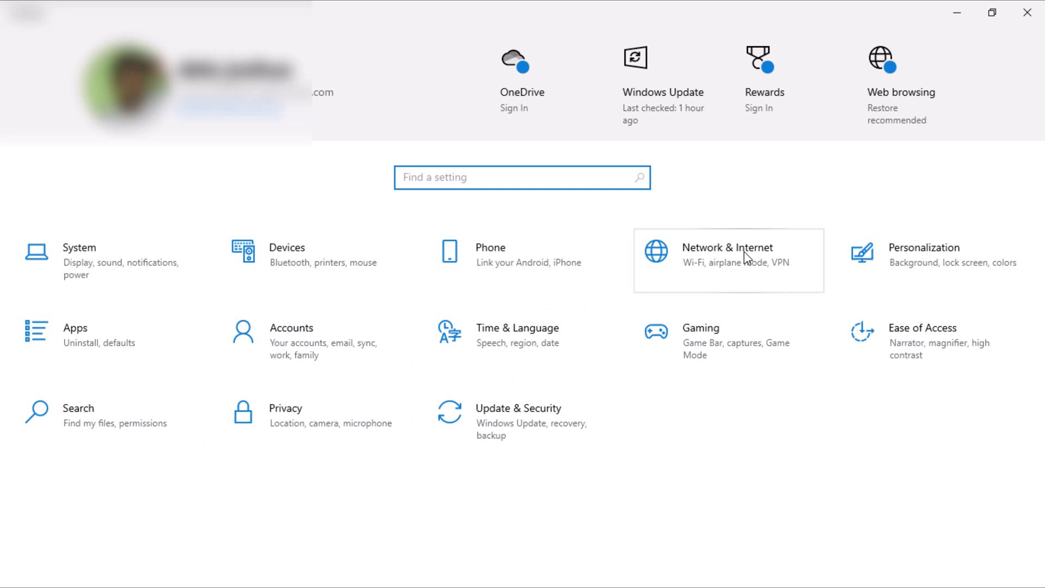
pyautogui.click(745, 253)
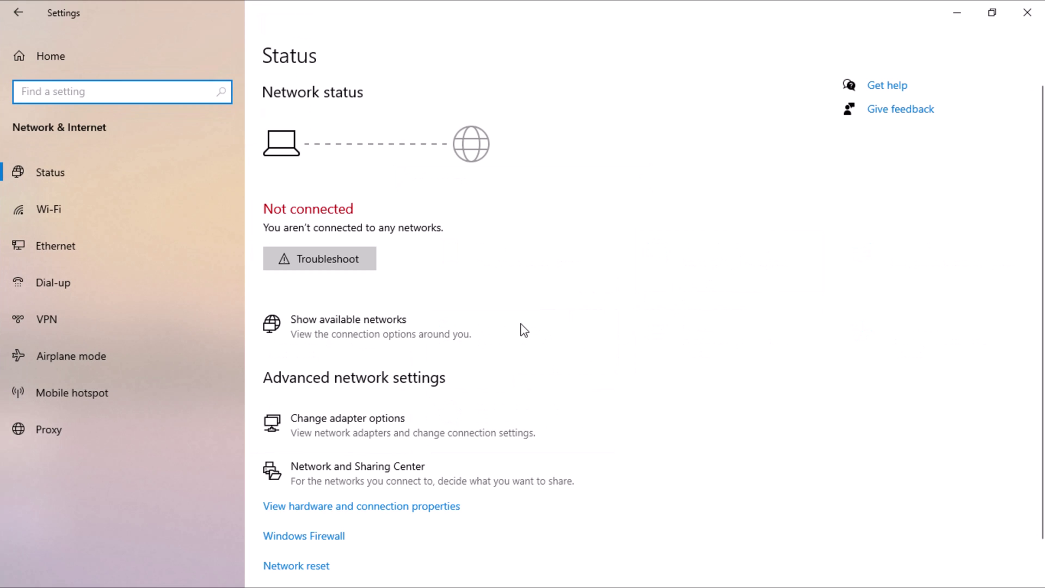
pyautogui.click(99, 433)
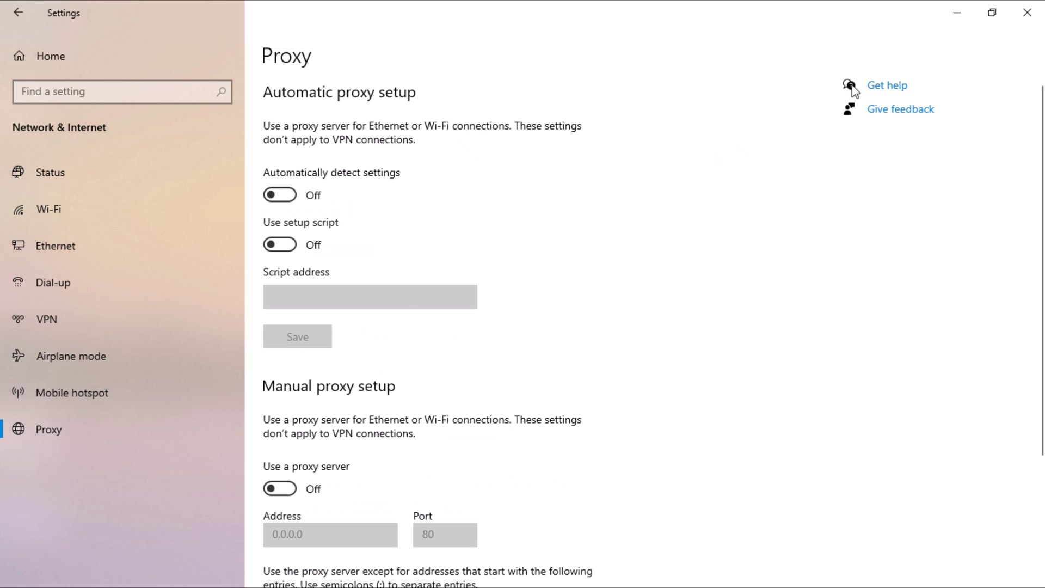
# - Reach the Proxy page of Network & Internet settings from the network tray icon
pyautogui.click(1023, 15)
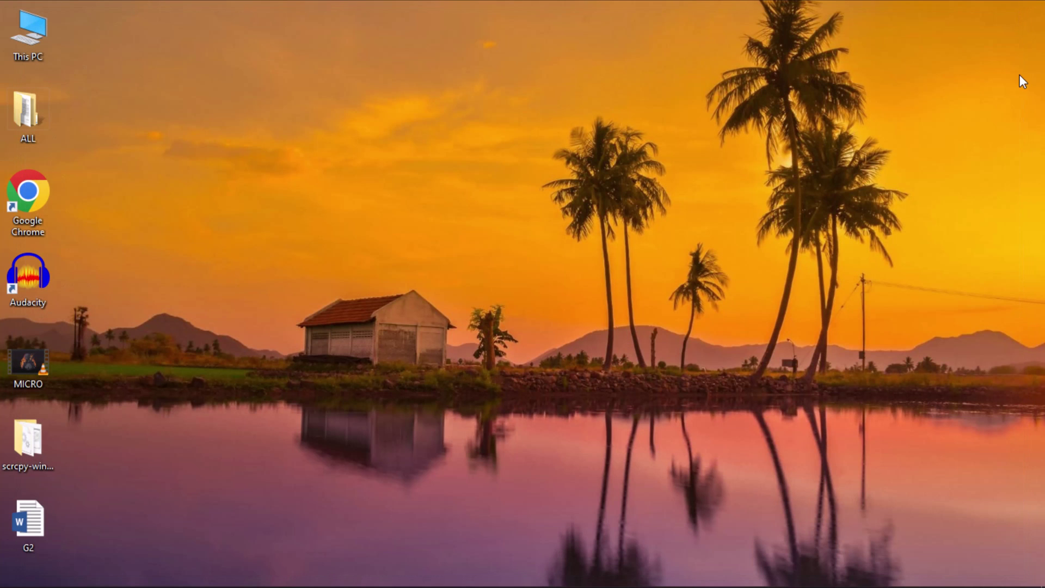
pyautogui.moveTo(980, 584)
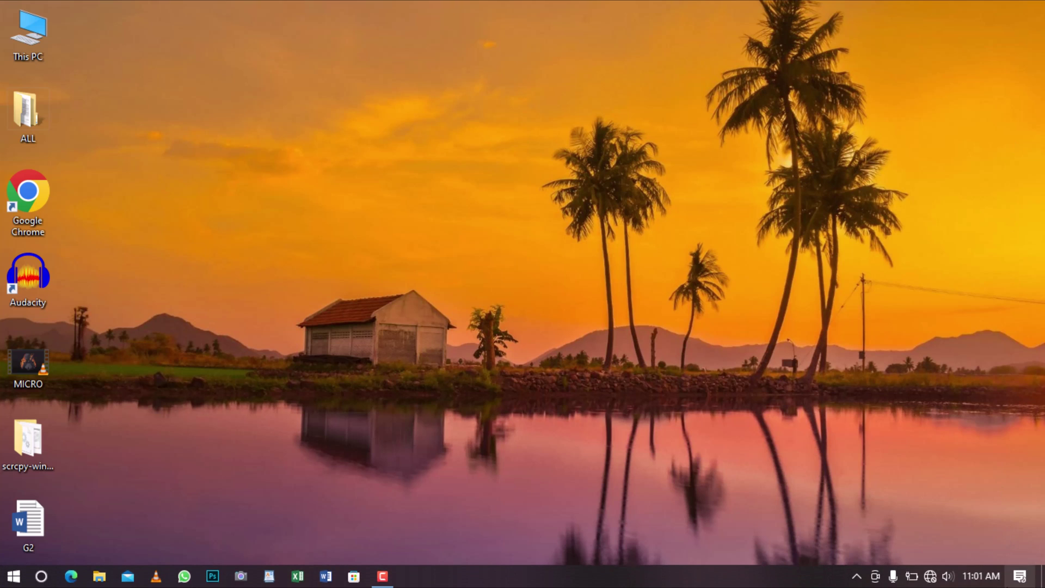
pyautogui.click(930, 577)
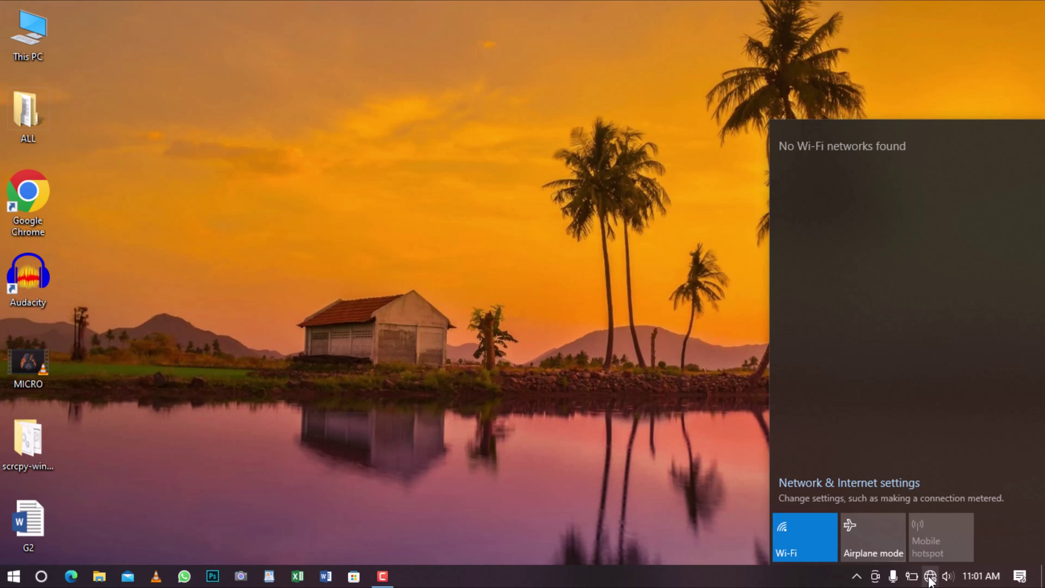
pyautogui.click(865, 490)
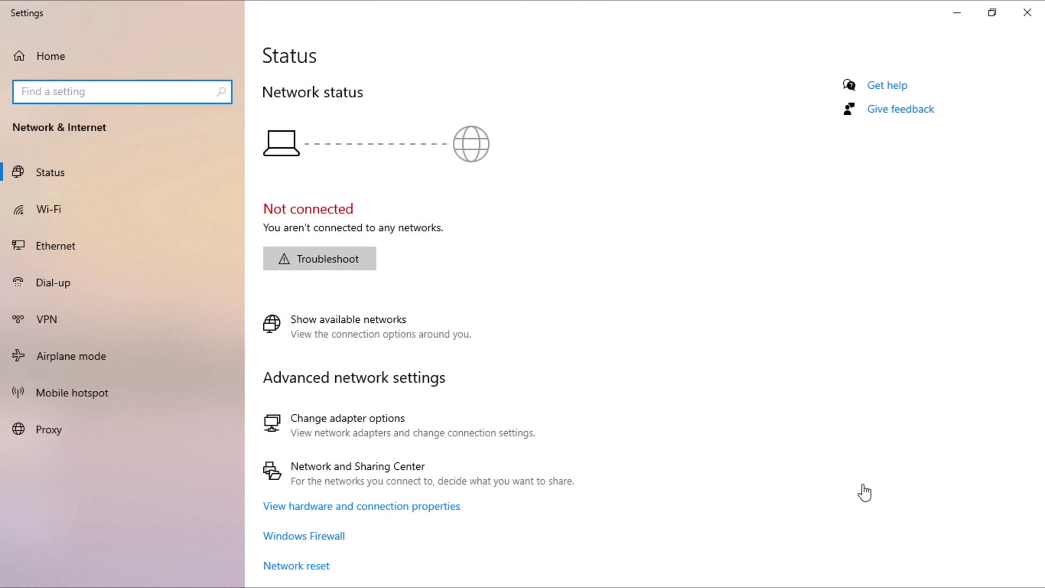
pyautogui.click(65, 429)
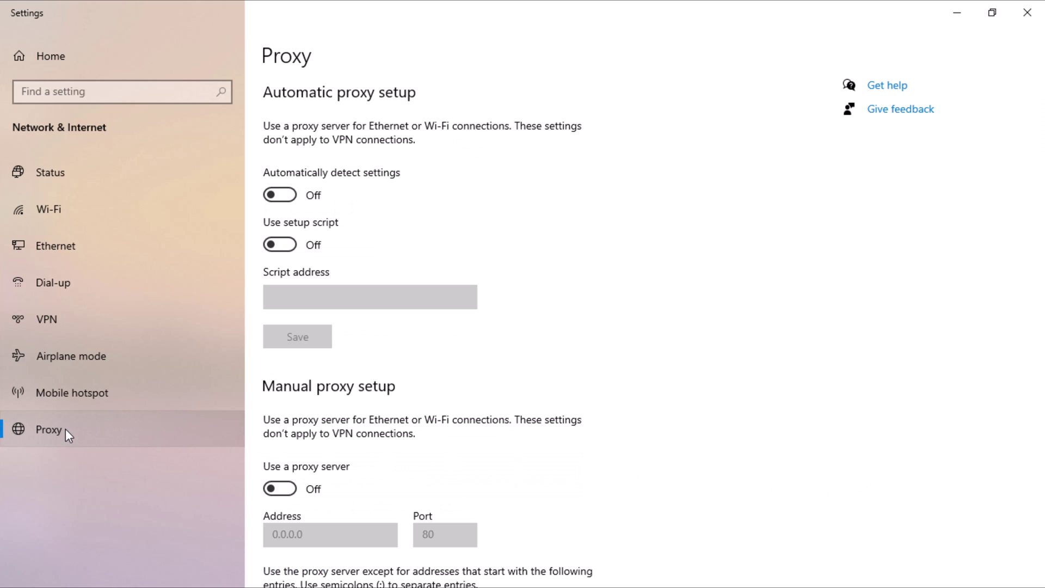
# - Enable the manual proxy with address 169.254.1.1 and port 10809, and save it
pyautogui.click(281, 488)
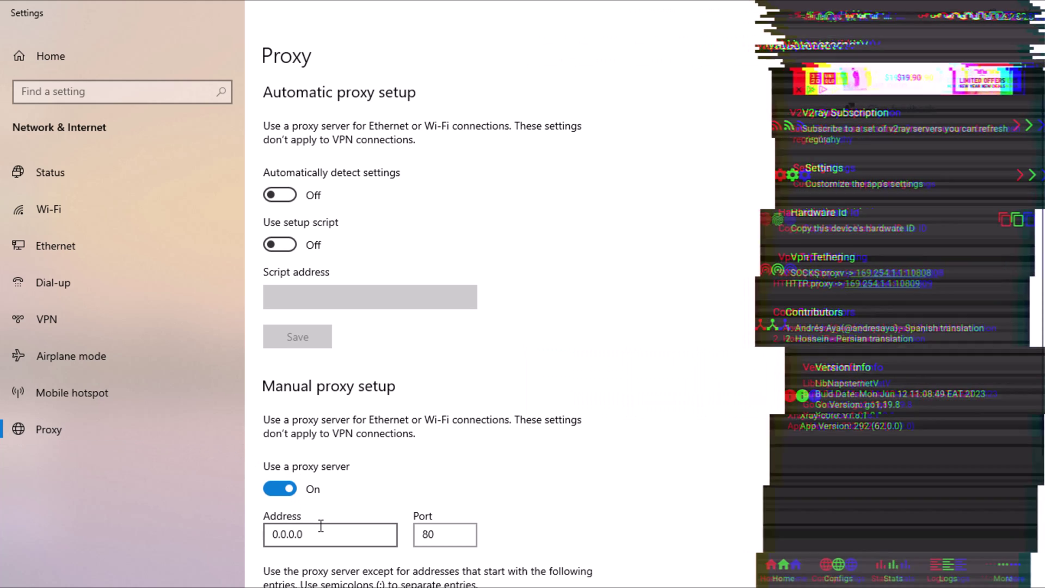
pyautogui.hotkey('ctrl', 'a')
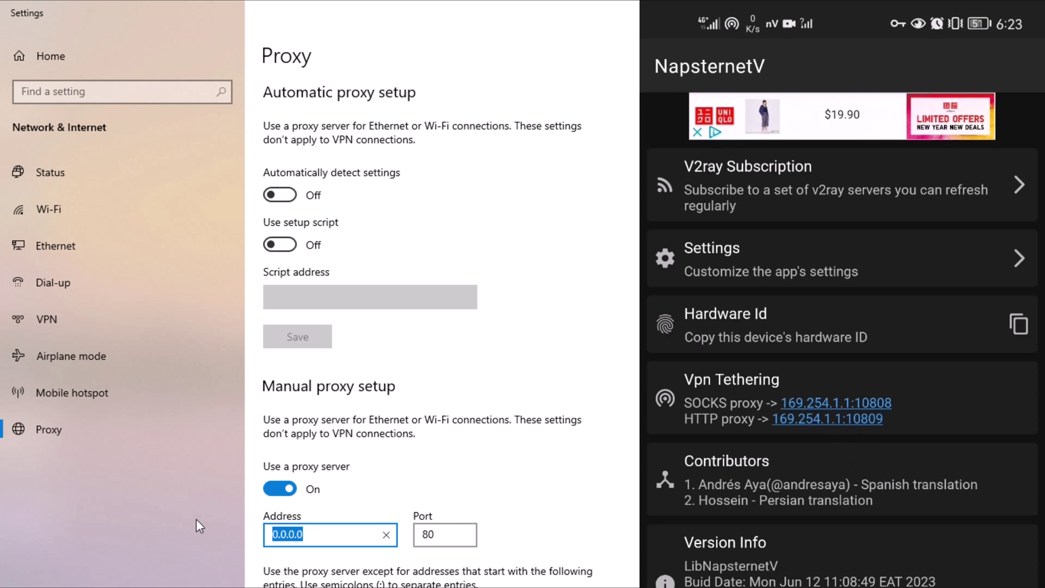
pyautogui.write('169.254.1.1')
pyautogui.click(445, 528)
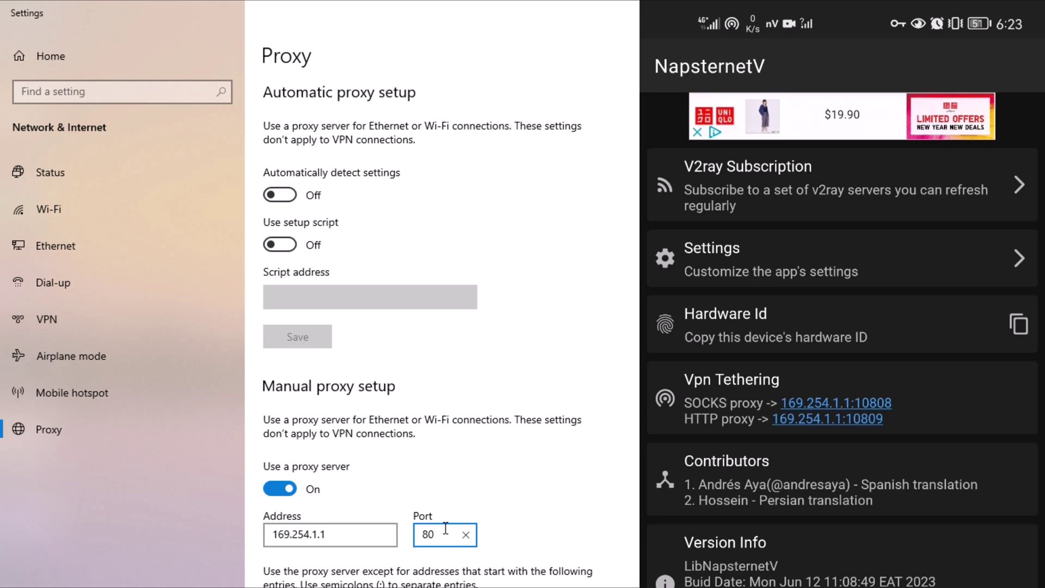
pyautogui.press('BackSpace')
pyautogui.press('BackSpace')
pyautogui.write('10809')
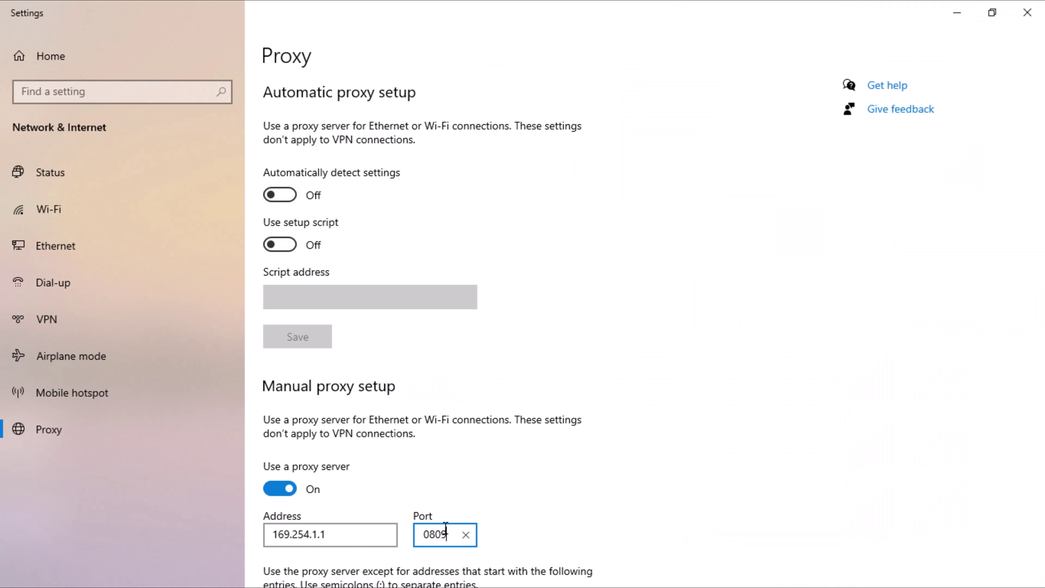
pyautogui.scroll(-3, 445, 530)
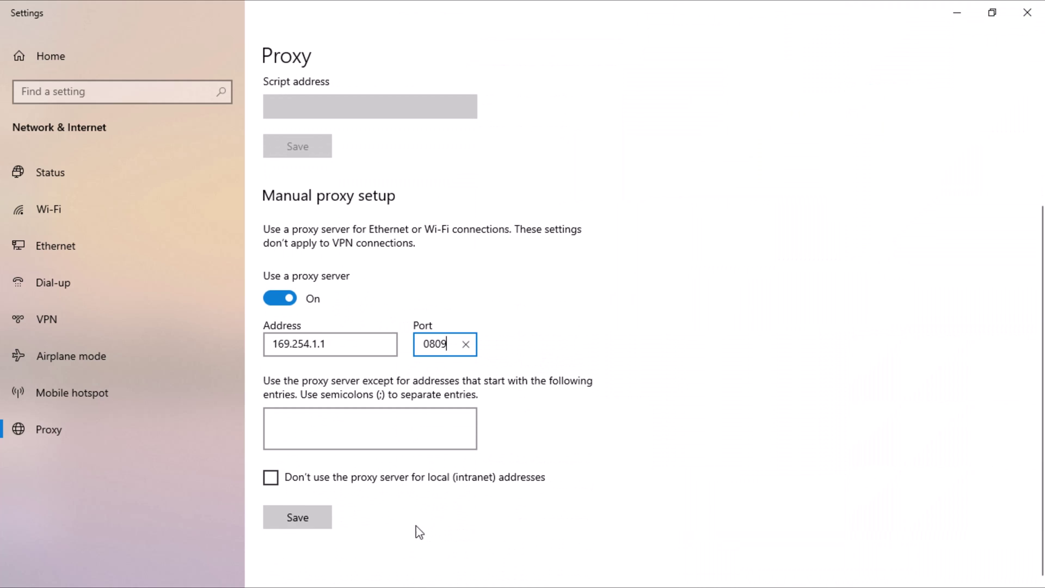
pyautogui.click(303, 522)
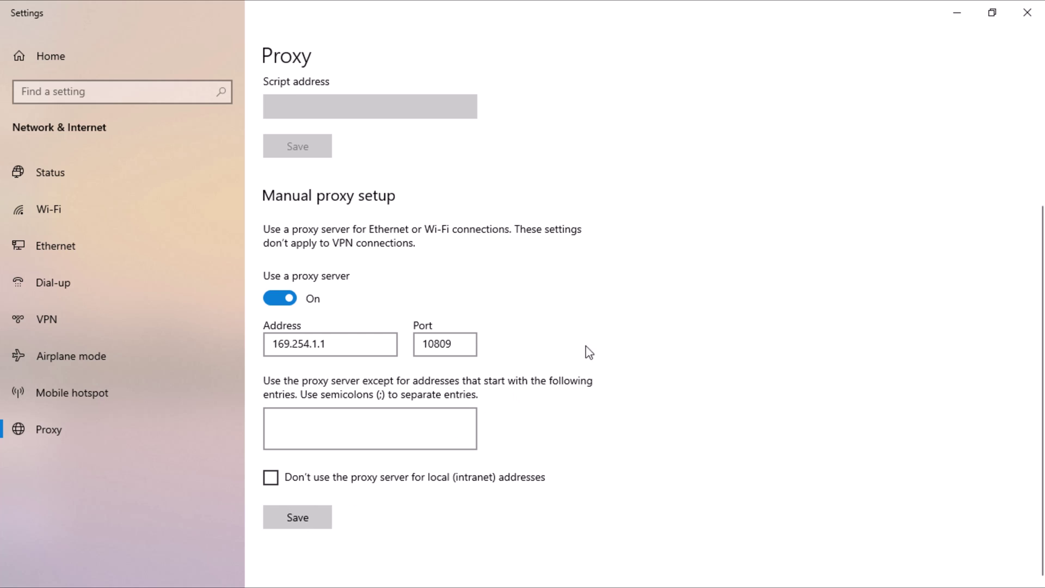
# - Close Settings and connect the PC to the phone's hotspot Wi-Fi network
pyautogui.click(1033, 15)
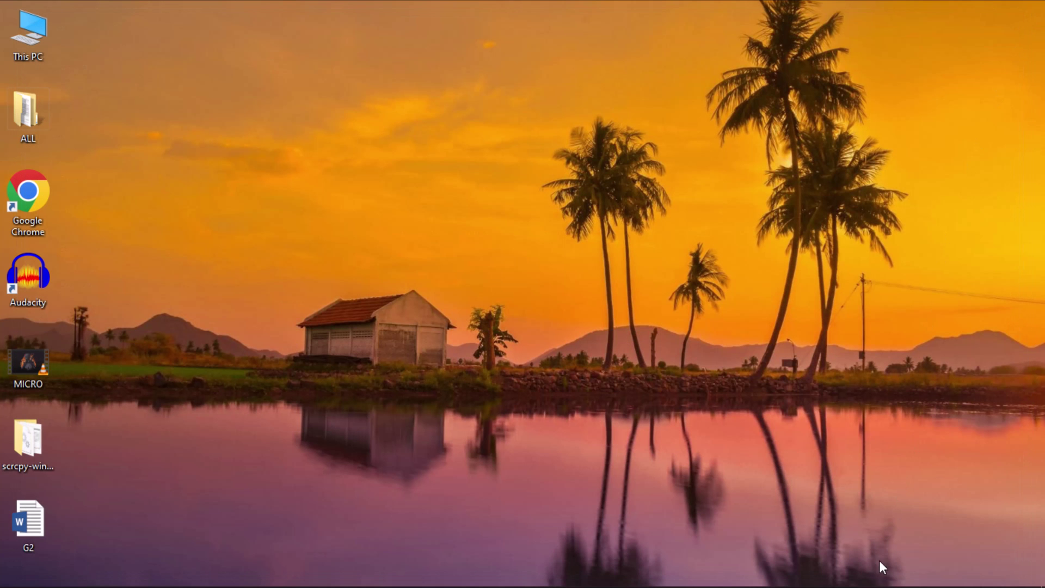
pyautogui.click(930, 576)
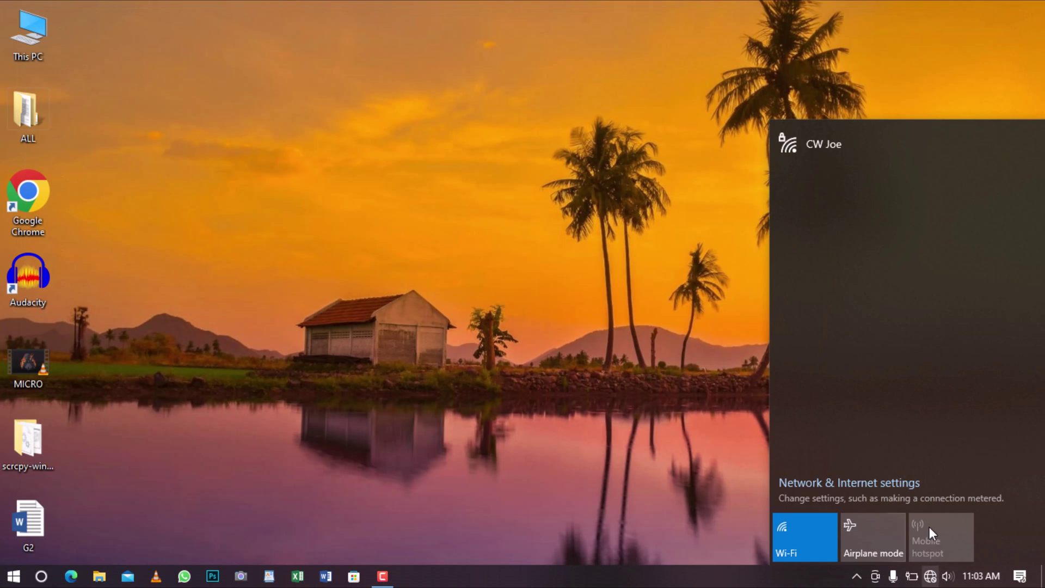
pyautogui.click(861, 158)
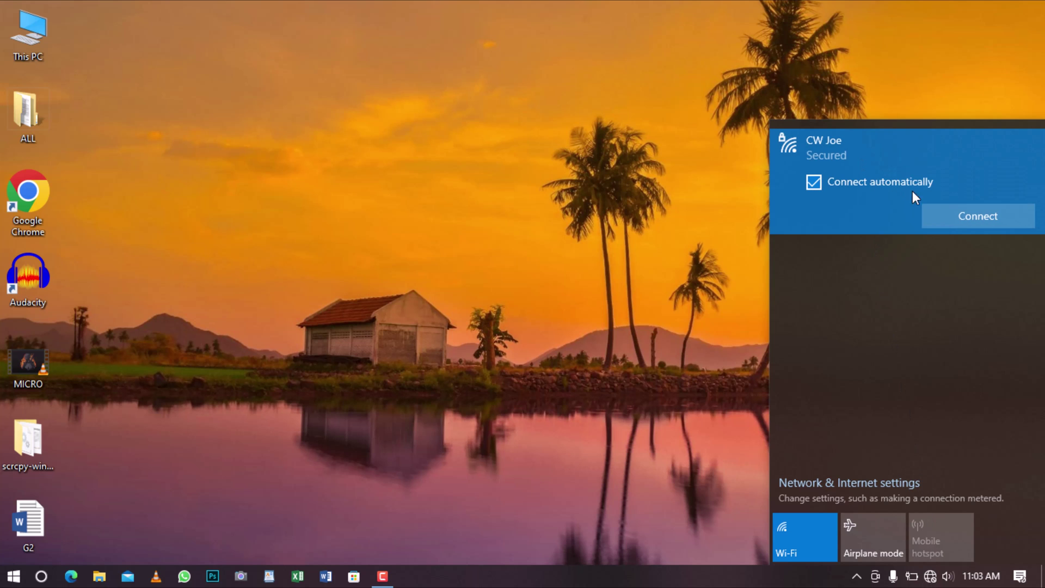
pyautogui.click(952, 216)
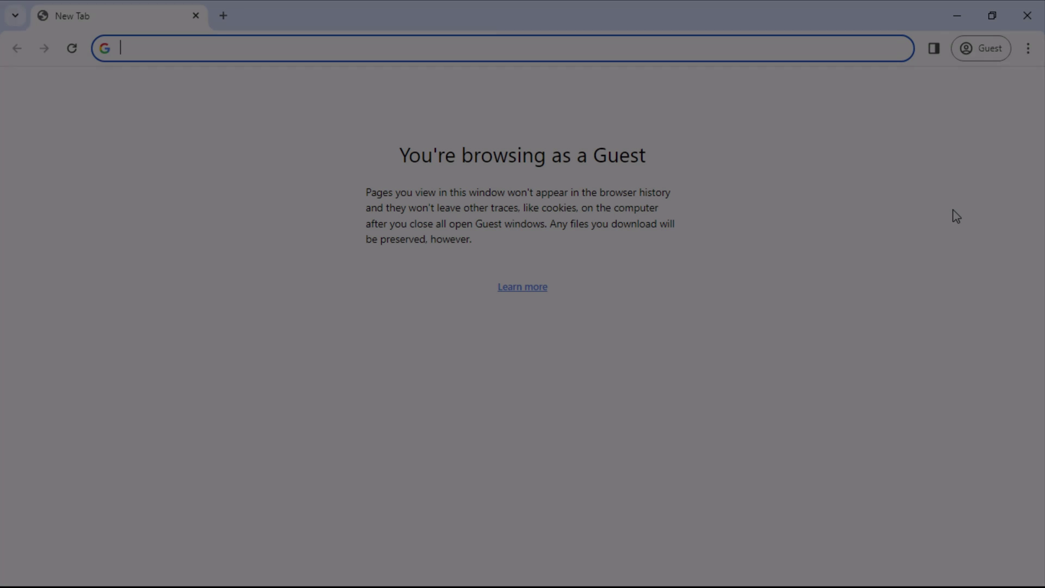
# - Search for 'youtube' from the Chrome address bar
pyautogui.write('youtub')
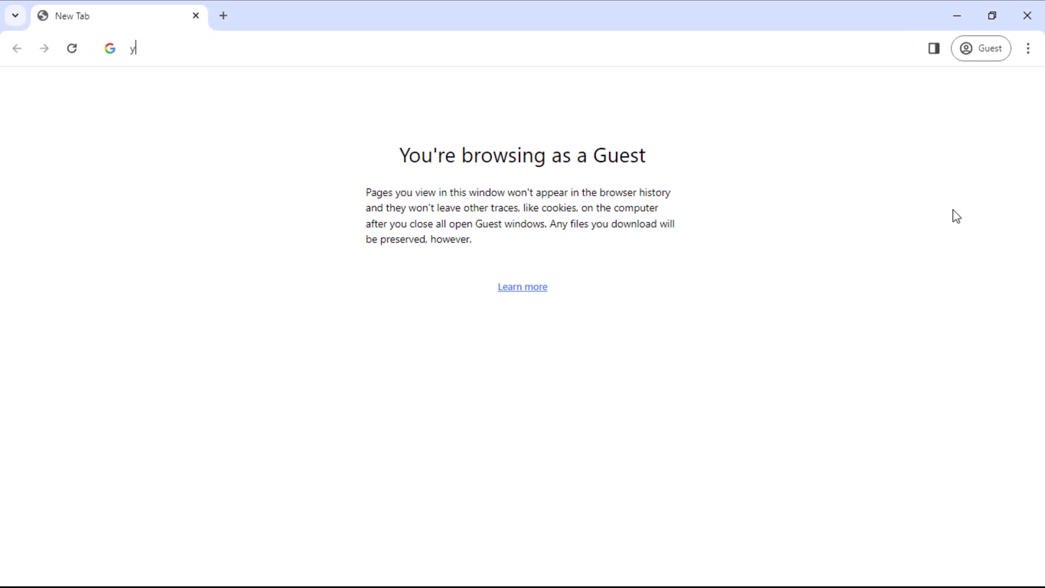
pyautogui.write('e')
pyautogui.press('Return')
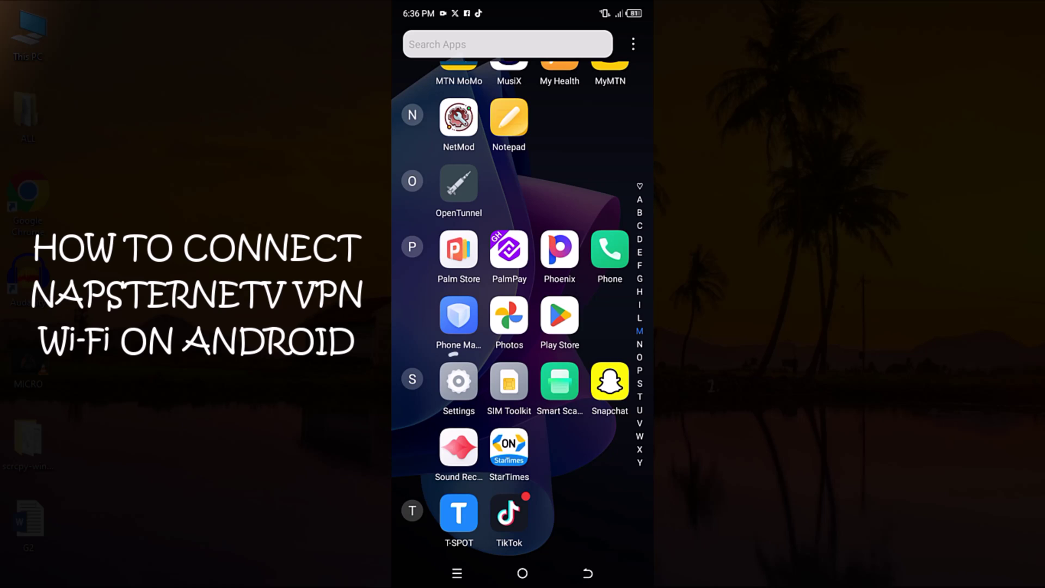
# - Switch on the phone's Wi-Fi, pick CW Joe, enter its password and expand advanced options
pyautogui.click(459, 381)
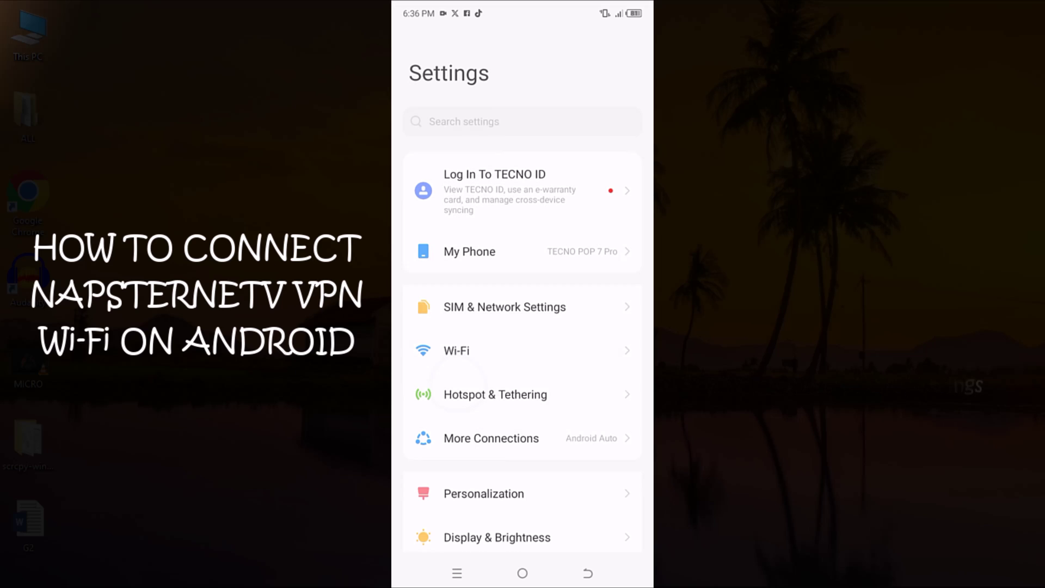
pyautogui.click(456, 350)
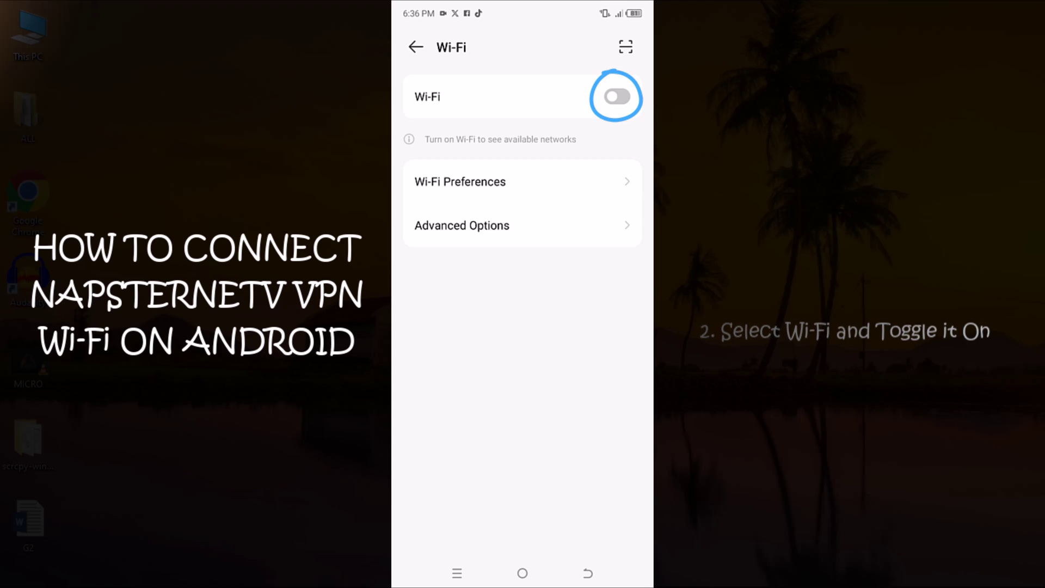
pyautogui.click(616, 96)
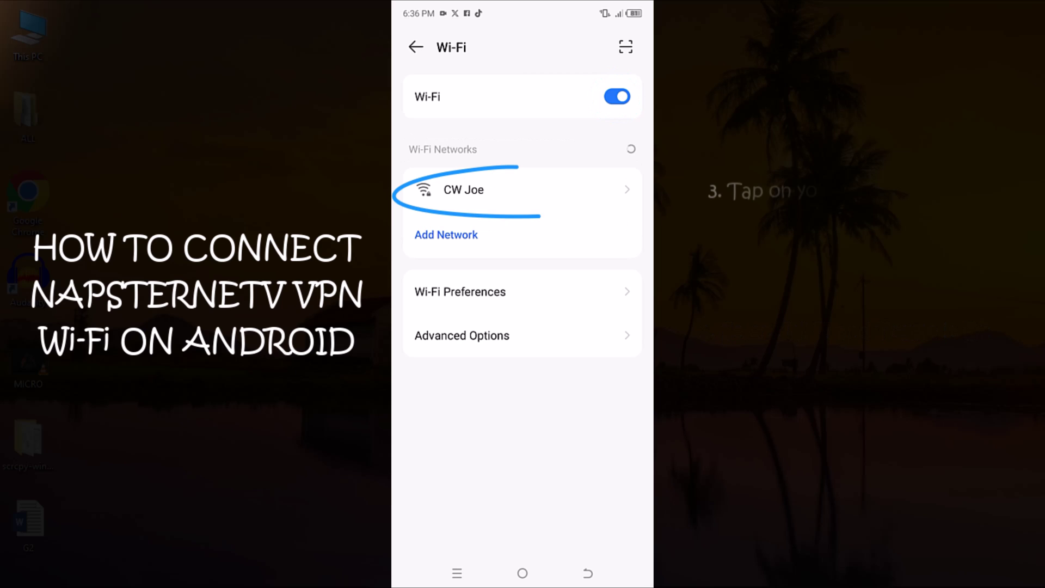
pyautogui.click(464, 189)
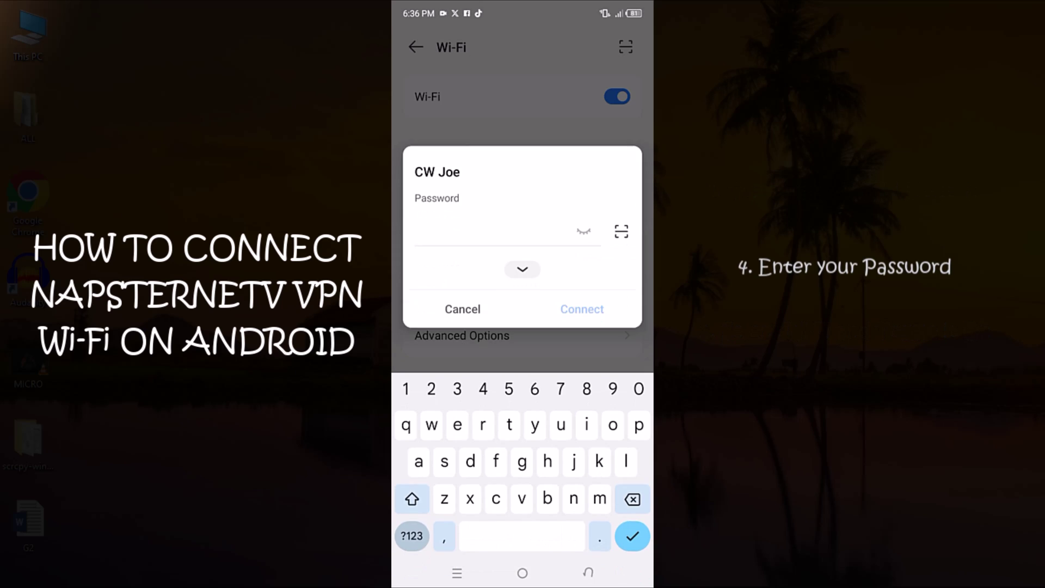
pyautogui.write('*******a')
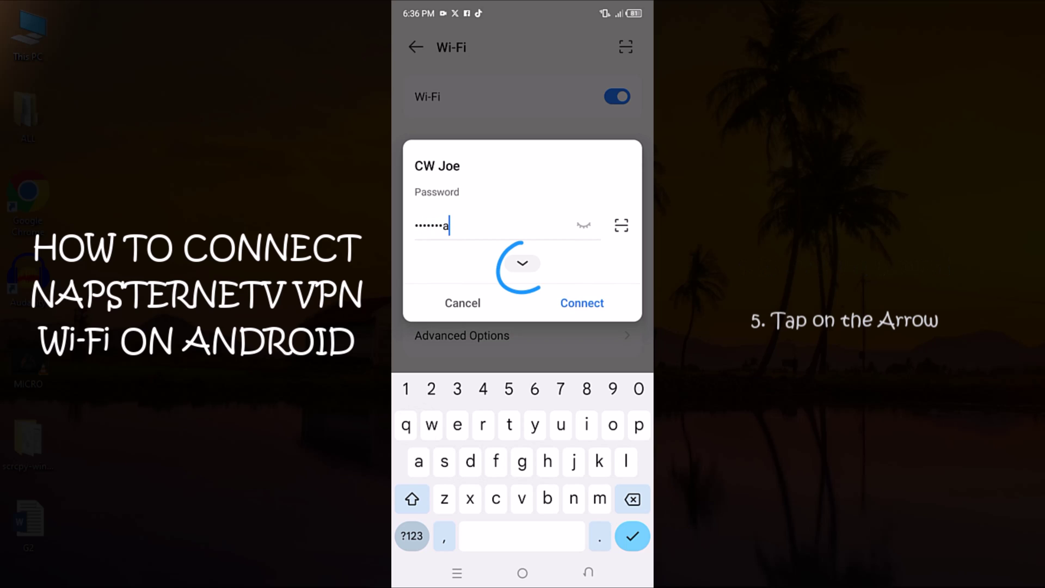
pyautogui.click(522, 263)
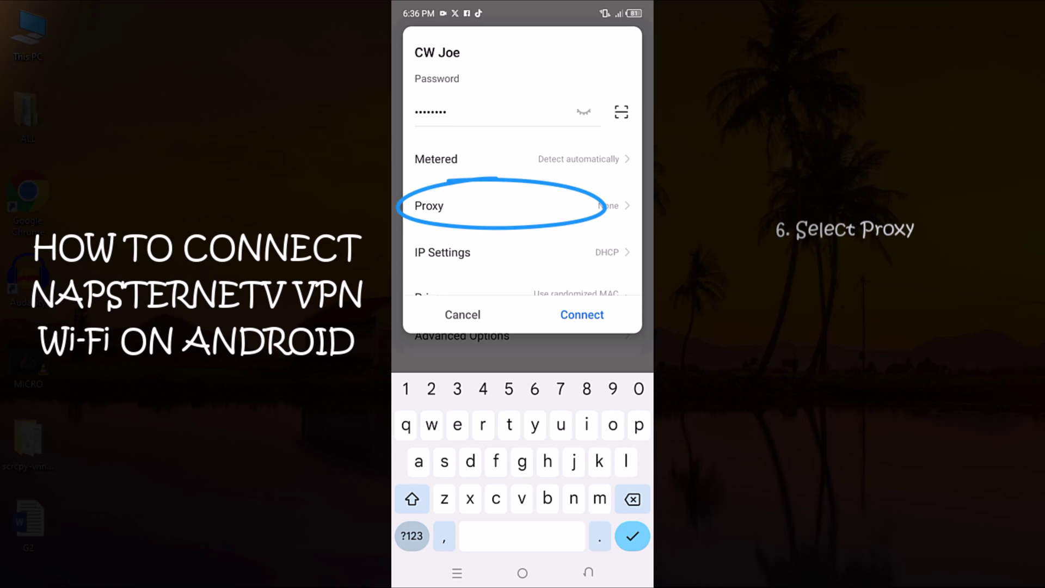
# - Connect to CW Joe with a Manual proxy at 169.254.1.1 port 10809, then open Chrome
pyautogui.click(517, 205)
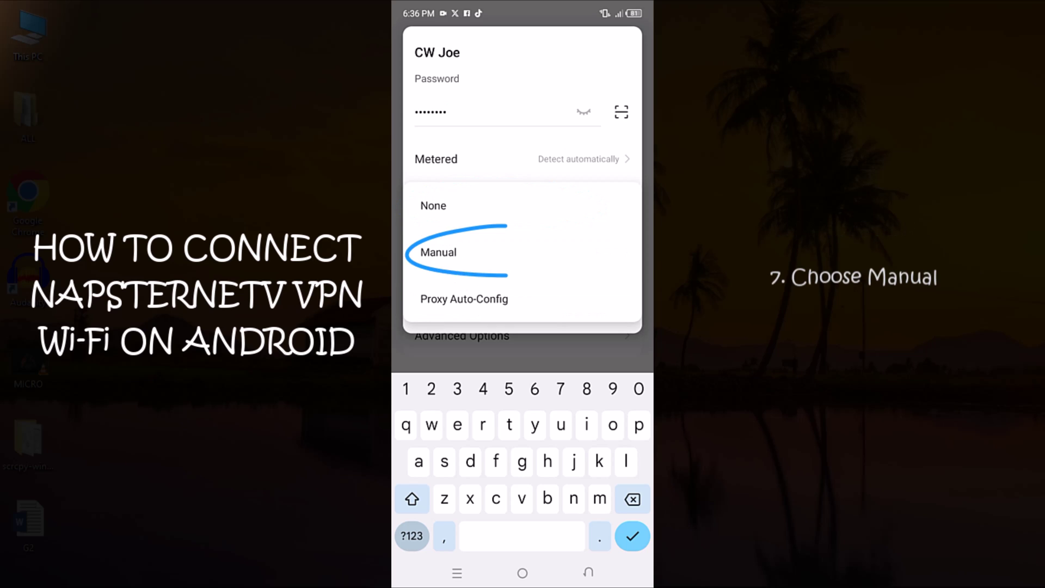
pyautogui.click(438, 252)
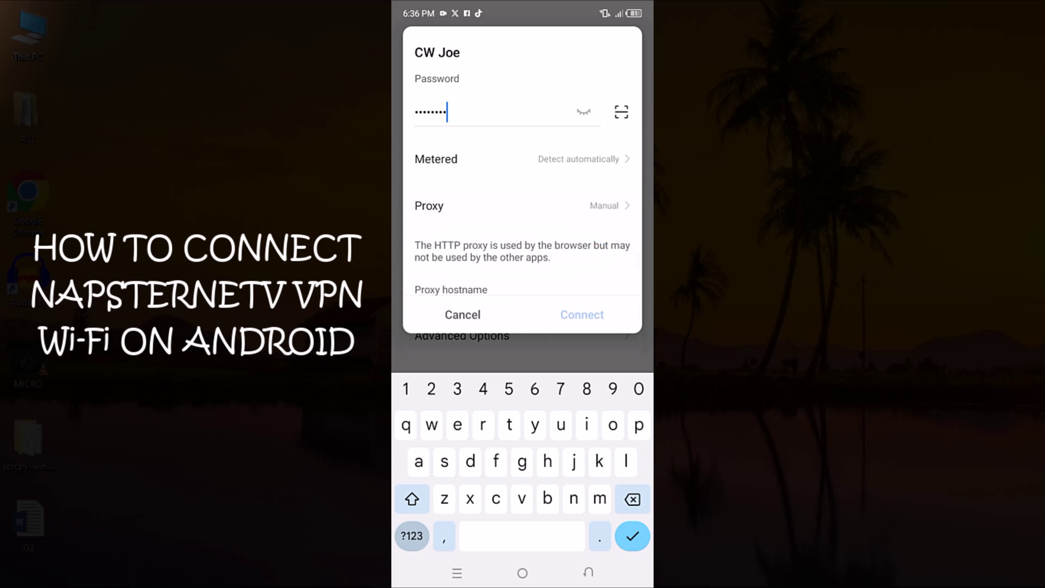
pyautogui.scroll(-3, 522, 184)
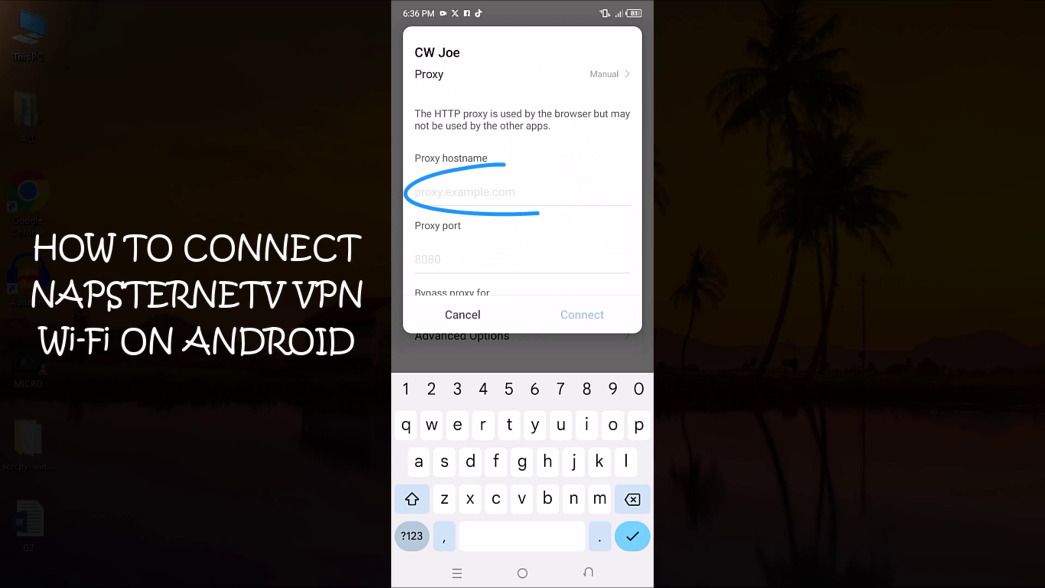
pyautogui.click(411, 536)
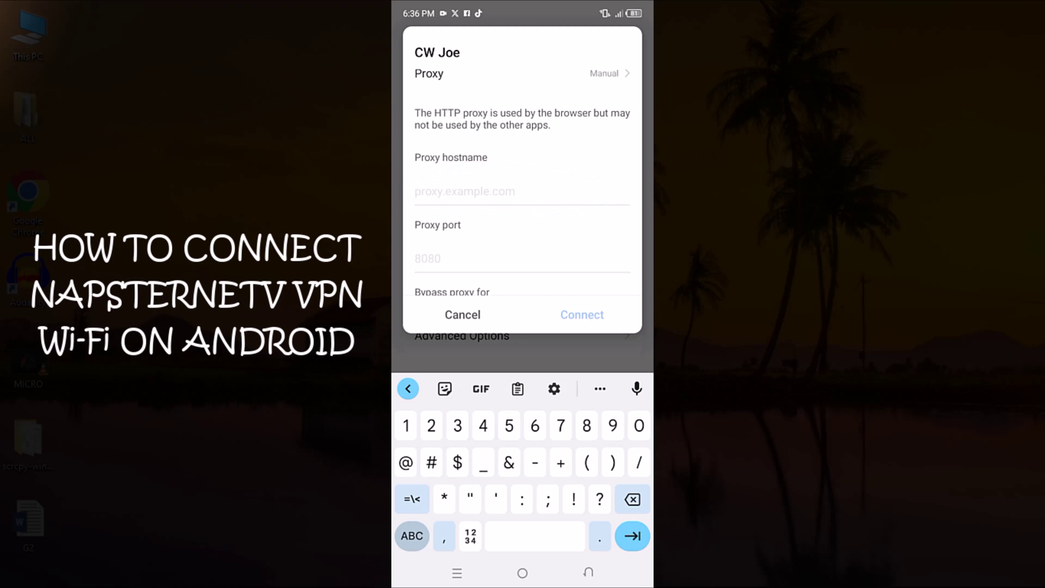
pyautogui.write('169.254.1.1')
pyautogui.click(428, 258)
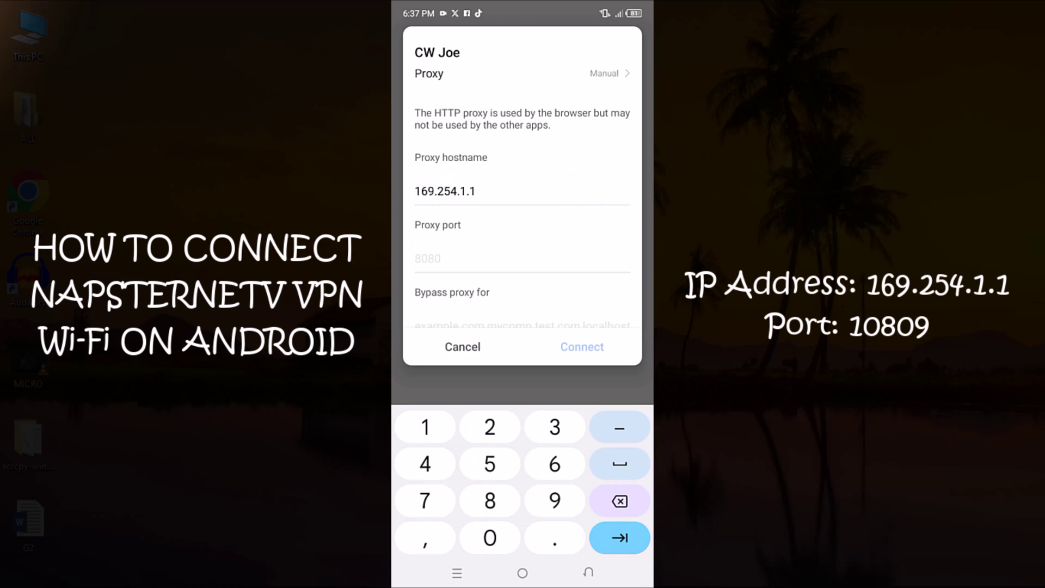
pyautogui.write('10809')
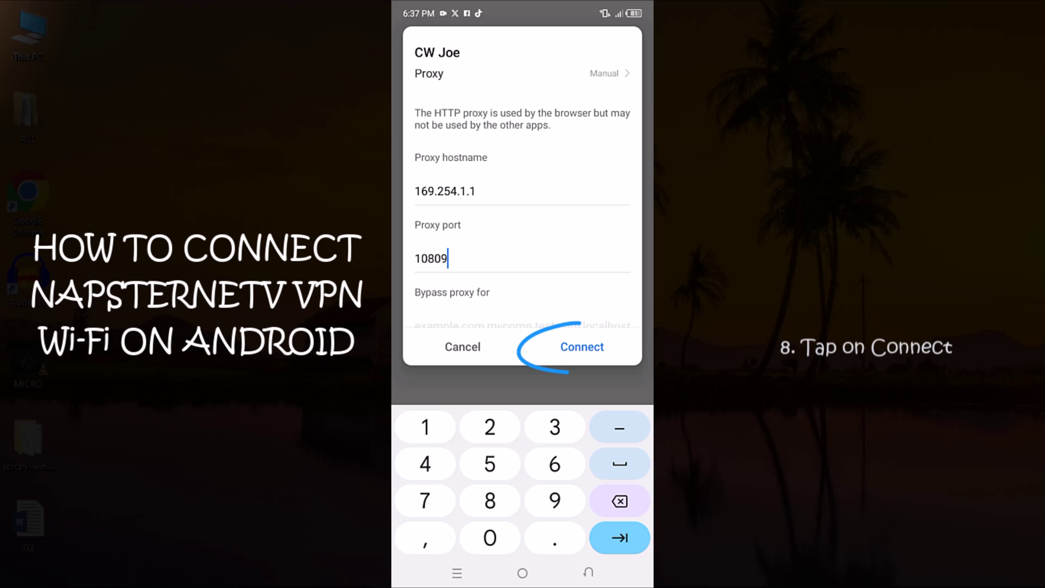
pyautogui.click(581, 347)
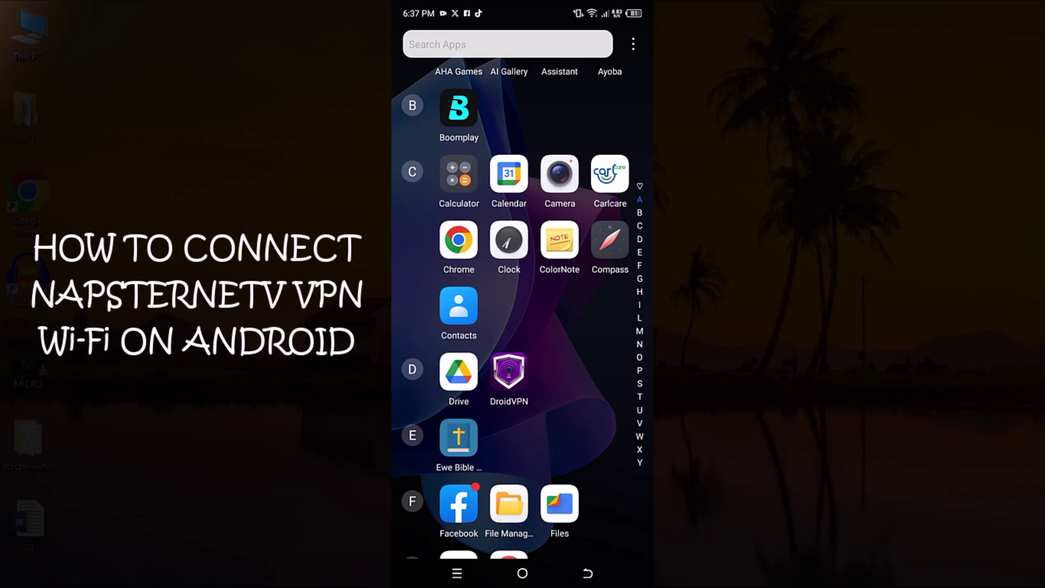
pyautogui.click(457, 238)
# - Rerun the earlier youtube search from the phone browser's suggestions
pyautogui.click(453, 88)
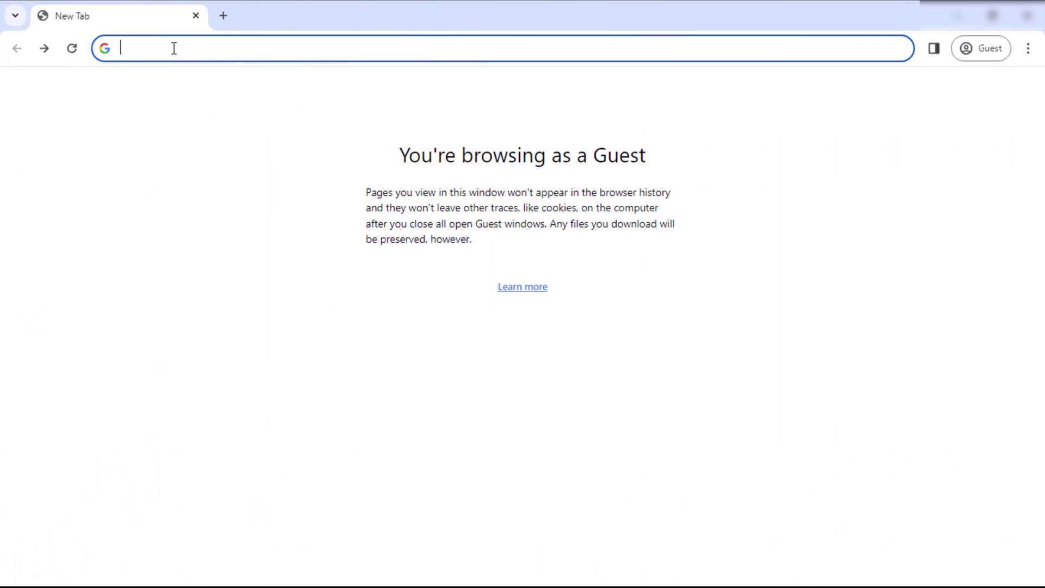
# - Search for 'youtube' from Chrome's address bar
pyautogui.write('youtube')
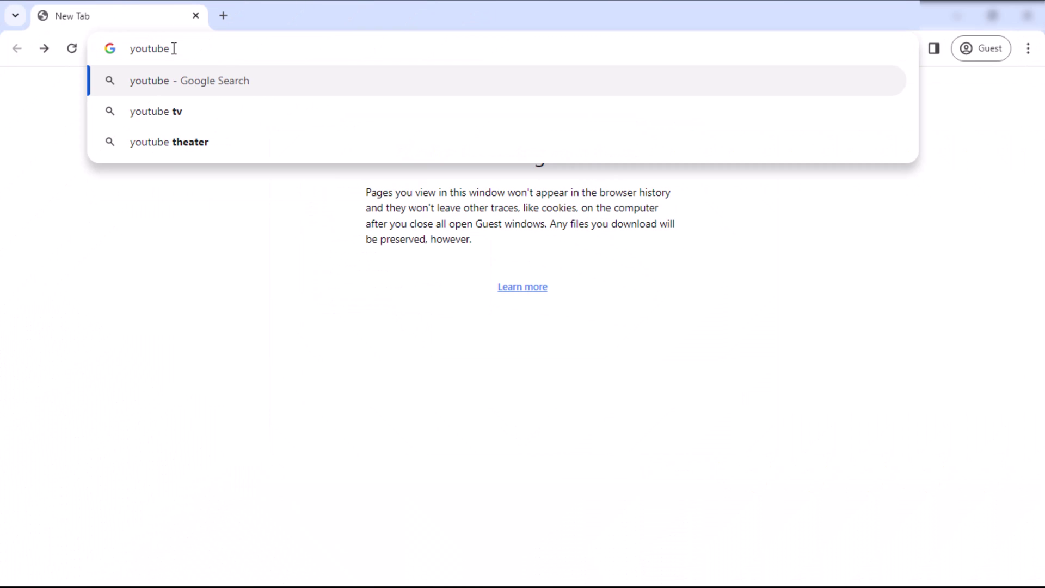
pyautogui.press('Return')
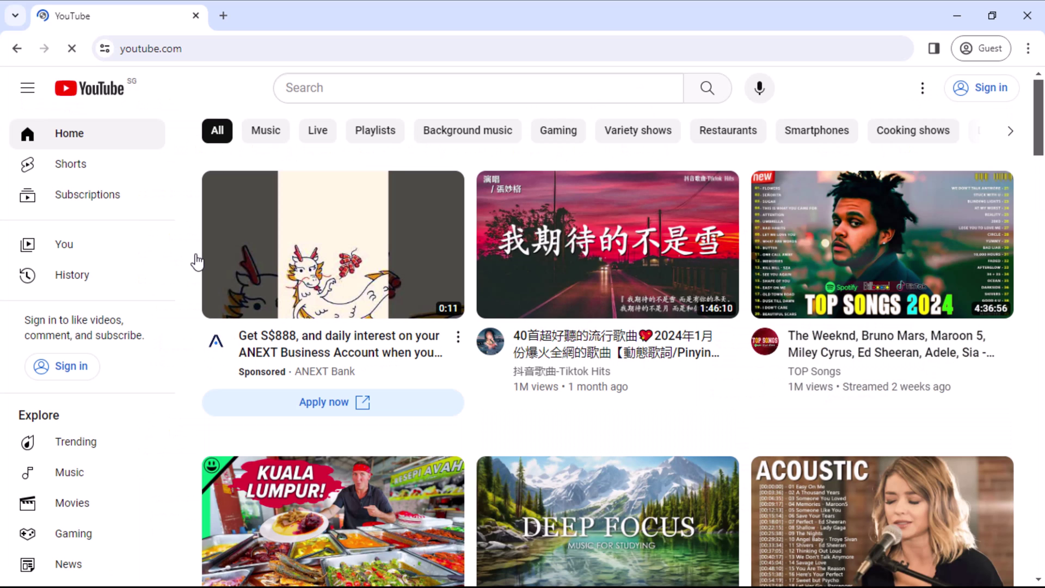
# - Search YouTube for 'cw joe' and open the CW Joe channel from the results
pyautogui.click(450, 88)
pyautogui.write('cw joe')
pyautogui.press('Return')
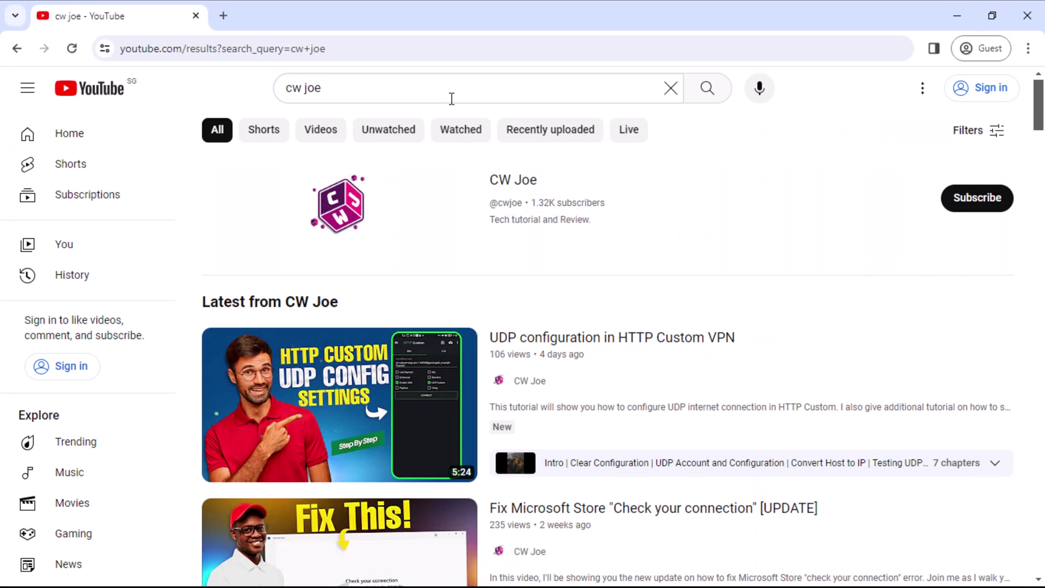
pyautogui.click(507, 184)
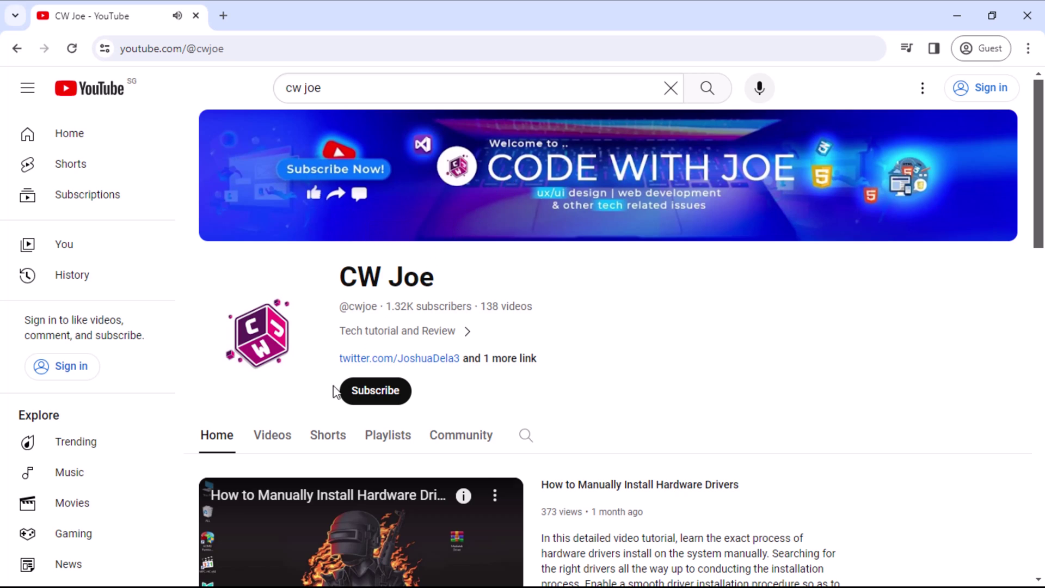
# - Show the CW Joe channel's Videos tab and scroll down through its uploads
pyautogui.click(286, 438)
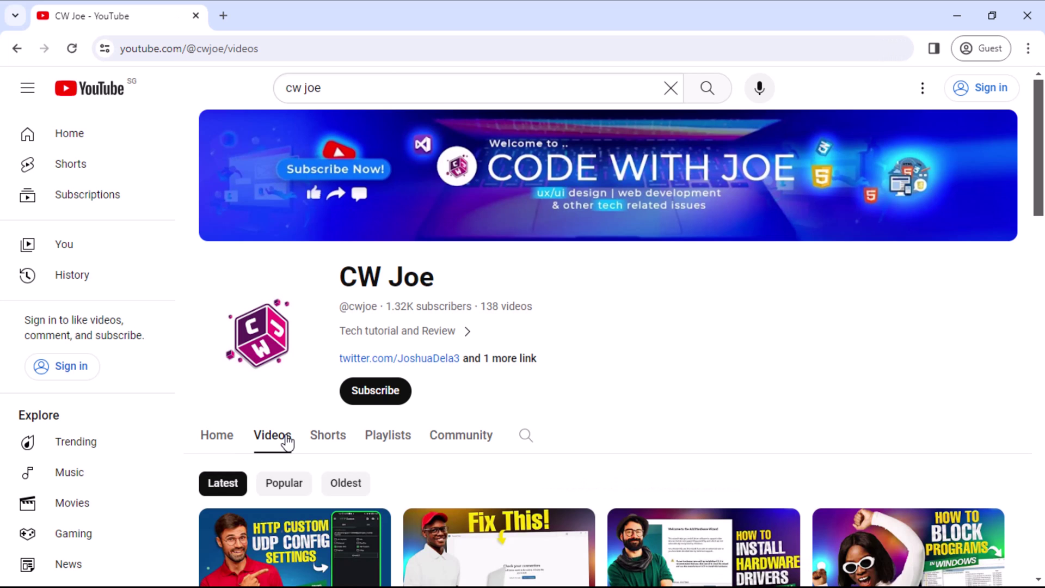
pyautogui.scroll(-5, 286, 443)
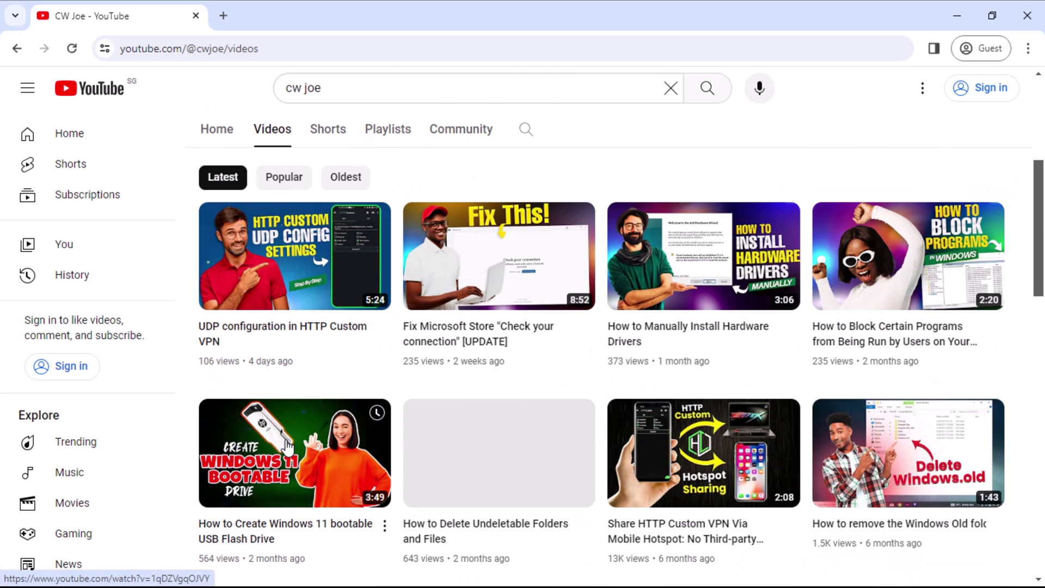
pyautogui.scroll(-5, 286, 444)
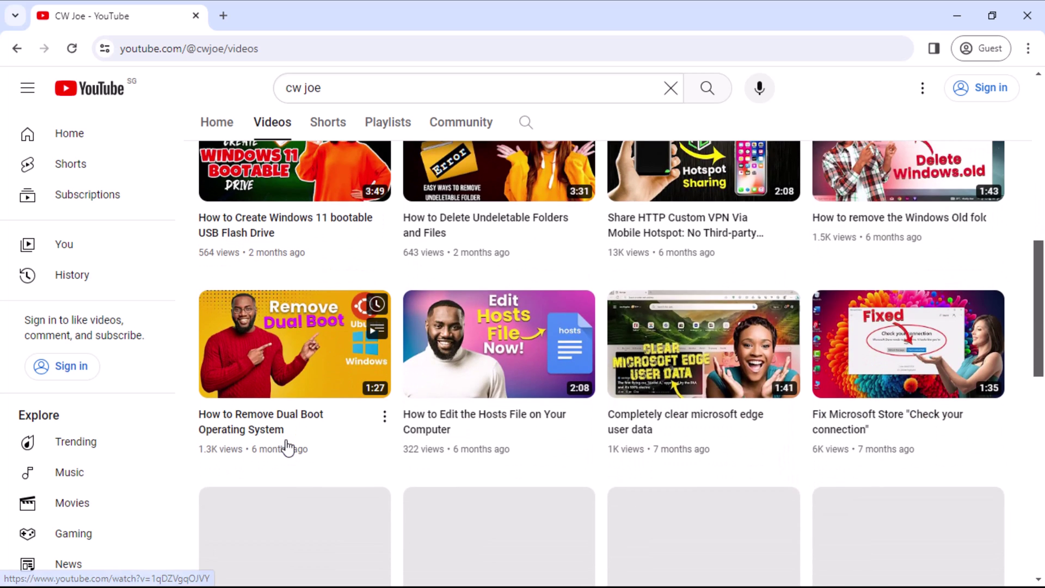
pyautogui.scroll(-4, 286, 447)
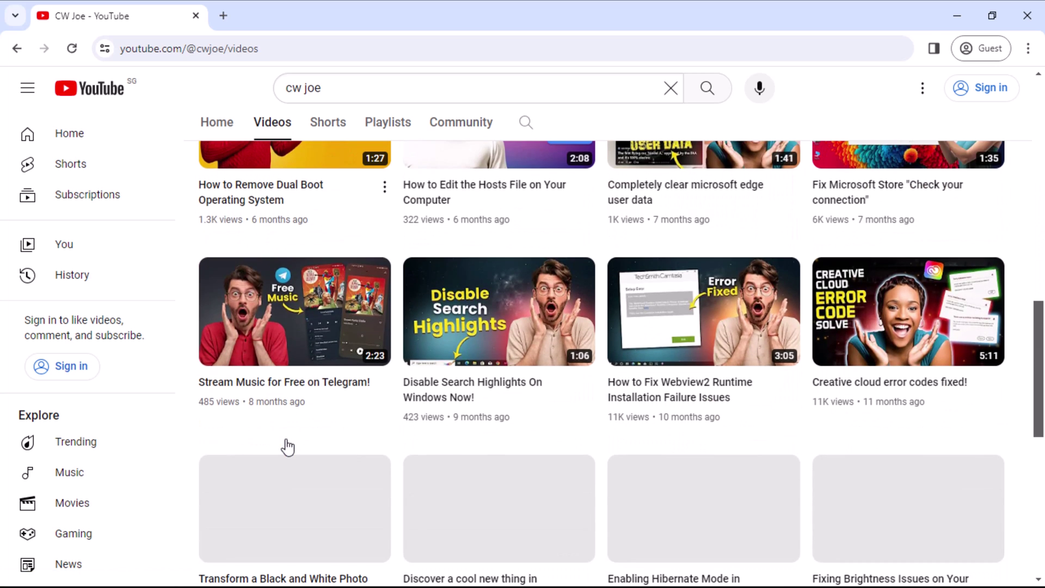
pyautogui.scroll(-4, 287, 446)
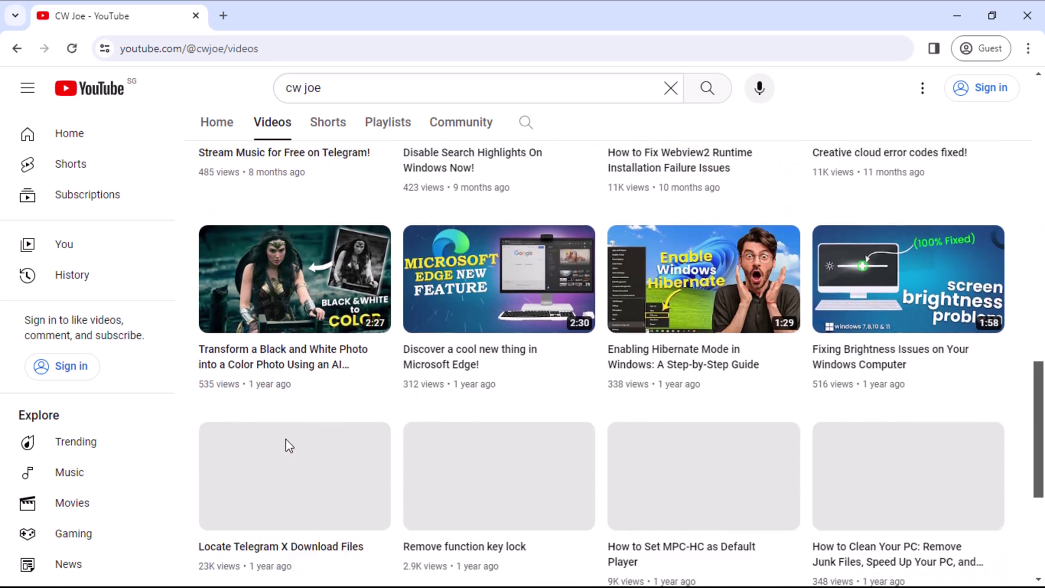
pyautogui.scroll(-4, 289, 446)
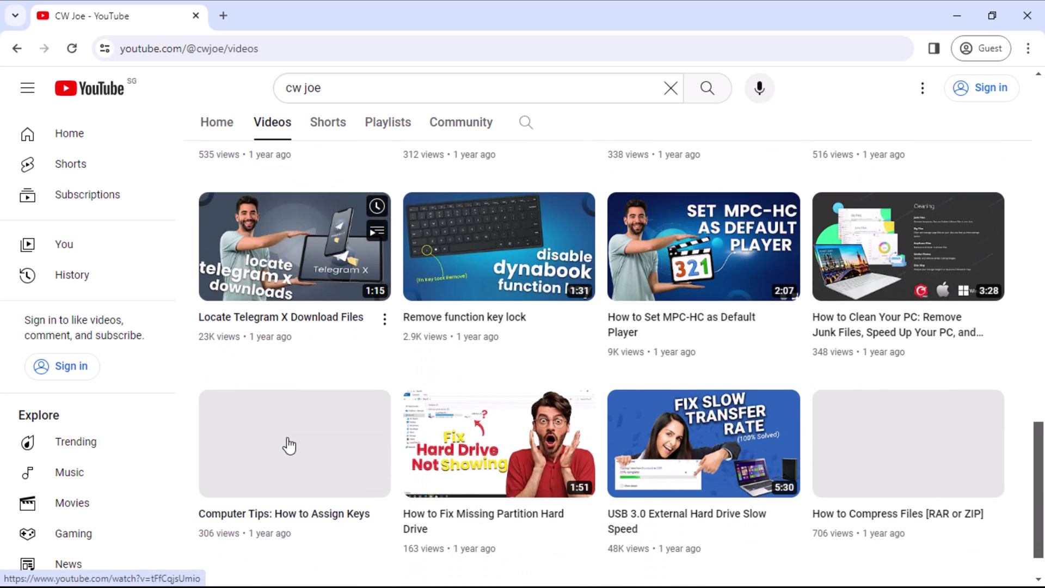
pyautogui.scroll(-1, 288, 446)
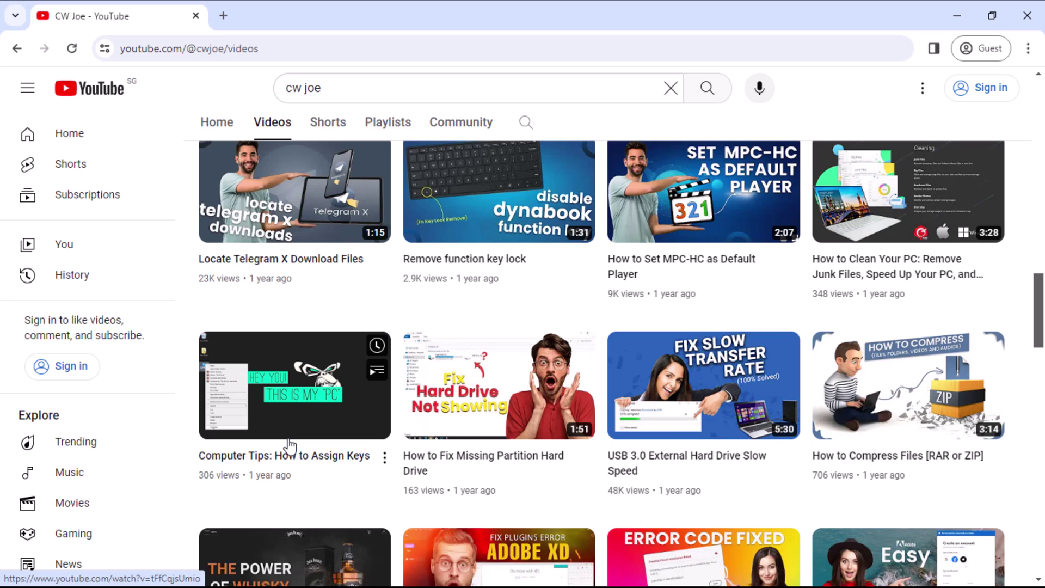